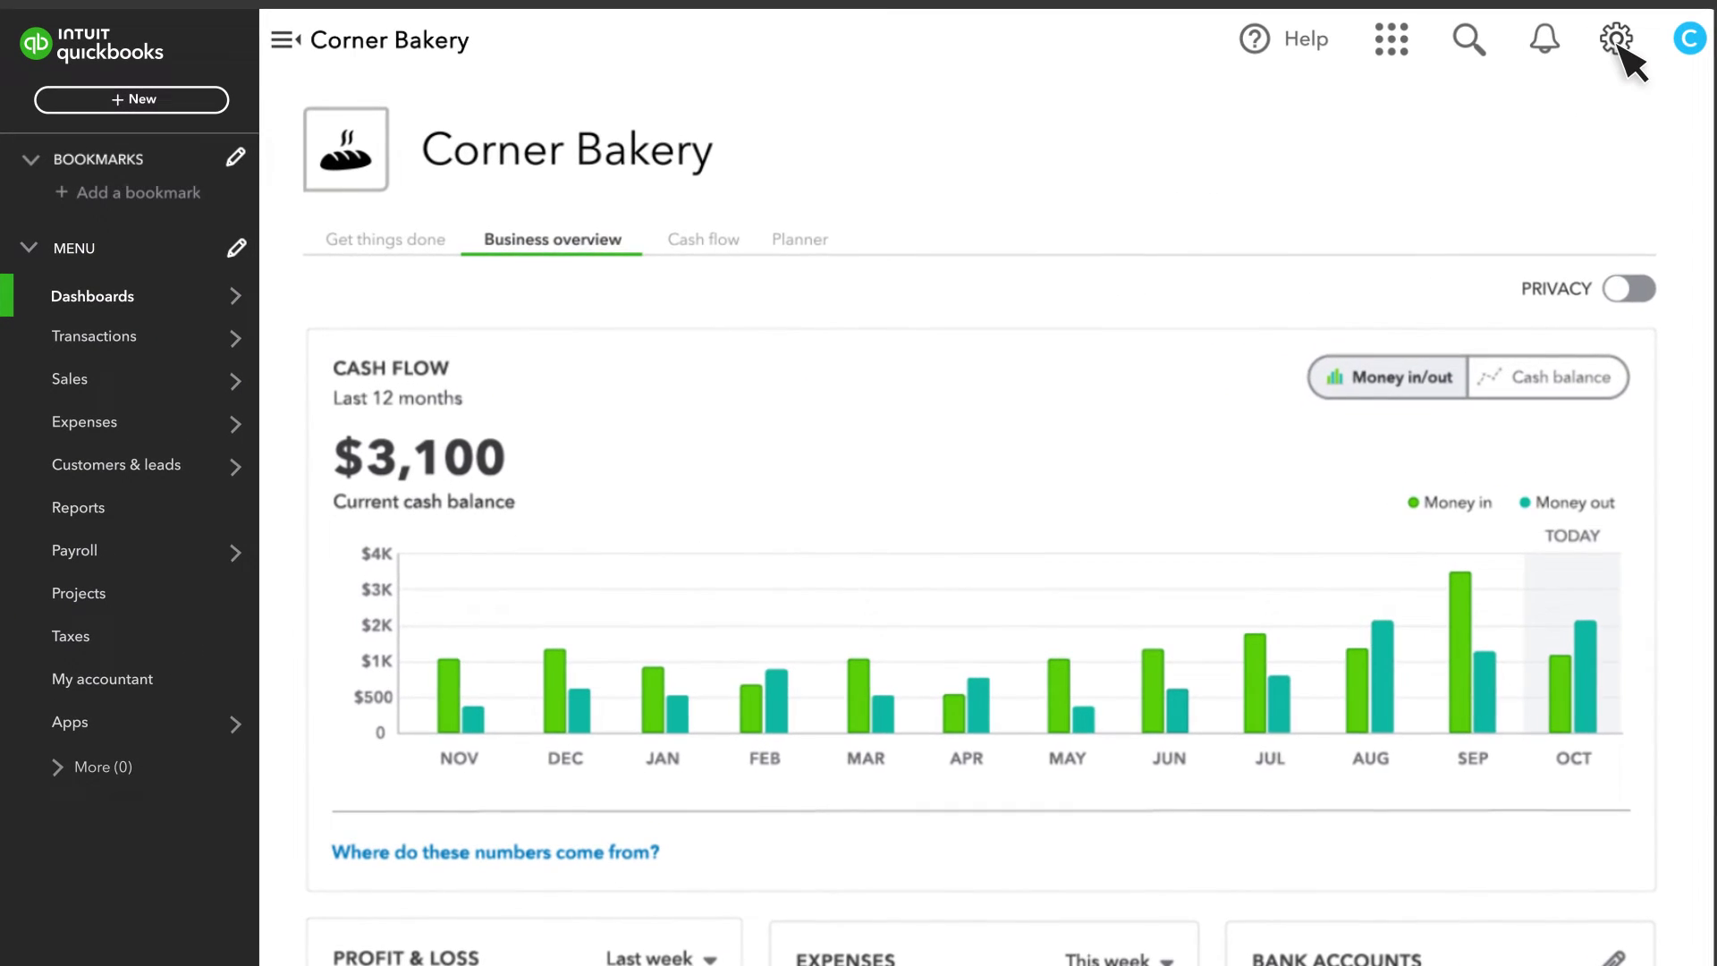
Show the reasons Auto Payroll is ineligible from Payroll settings
{"action": "left_click", "coordinate": [1564, 61]}
{"action": "left_click", "coordinate": [974, 253]}
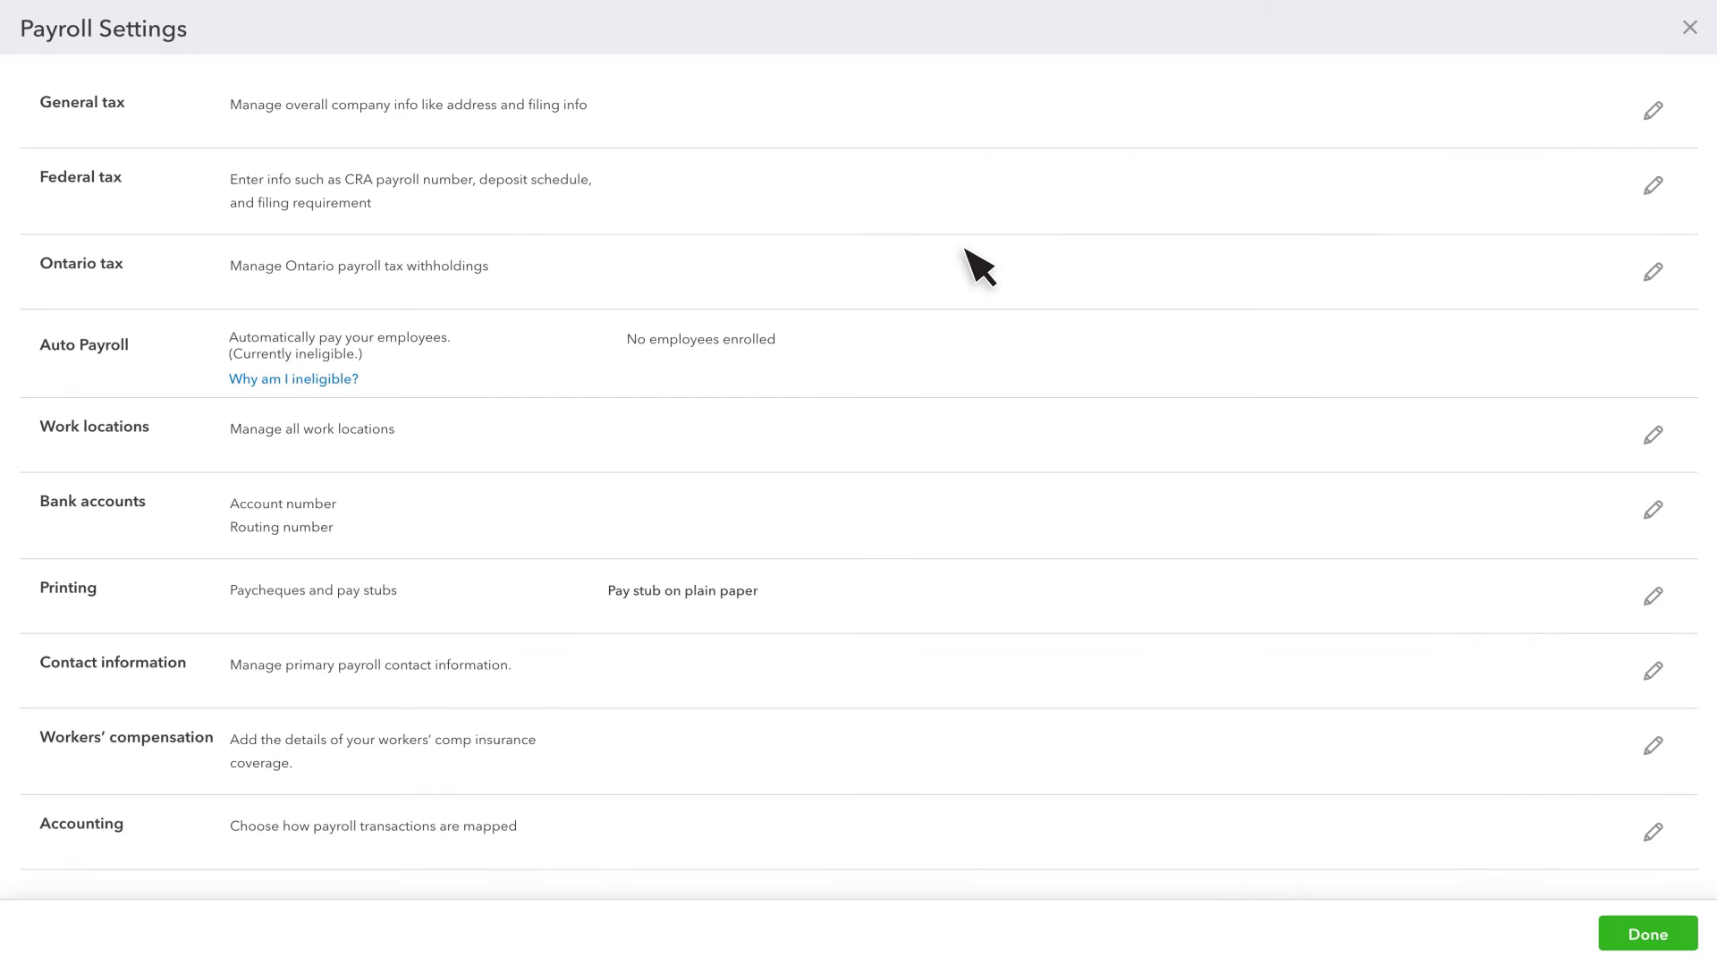
{"action": "left_click", "coordinate": [311, 380]}
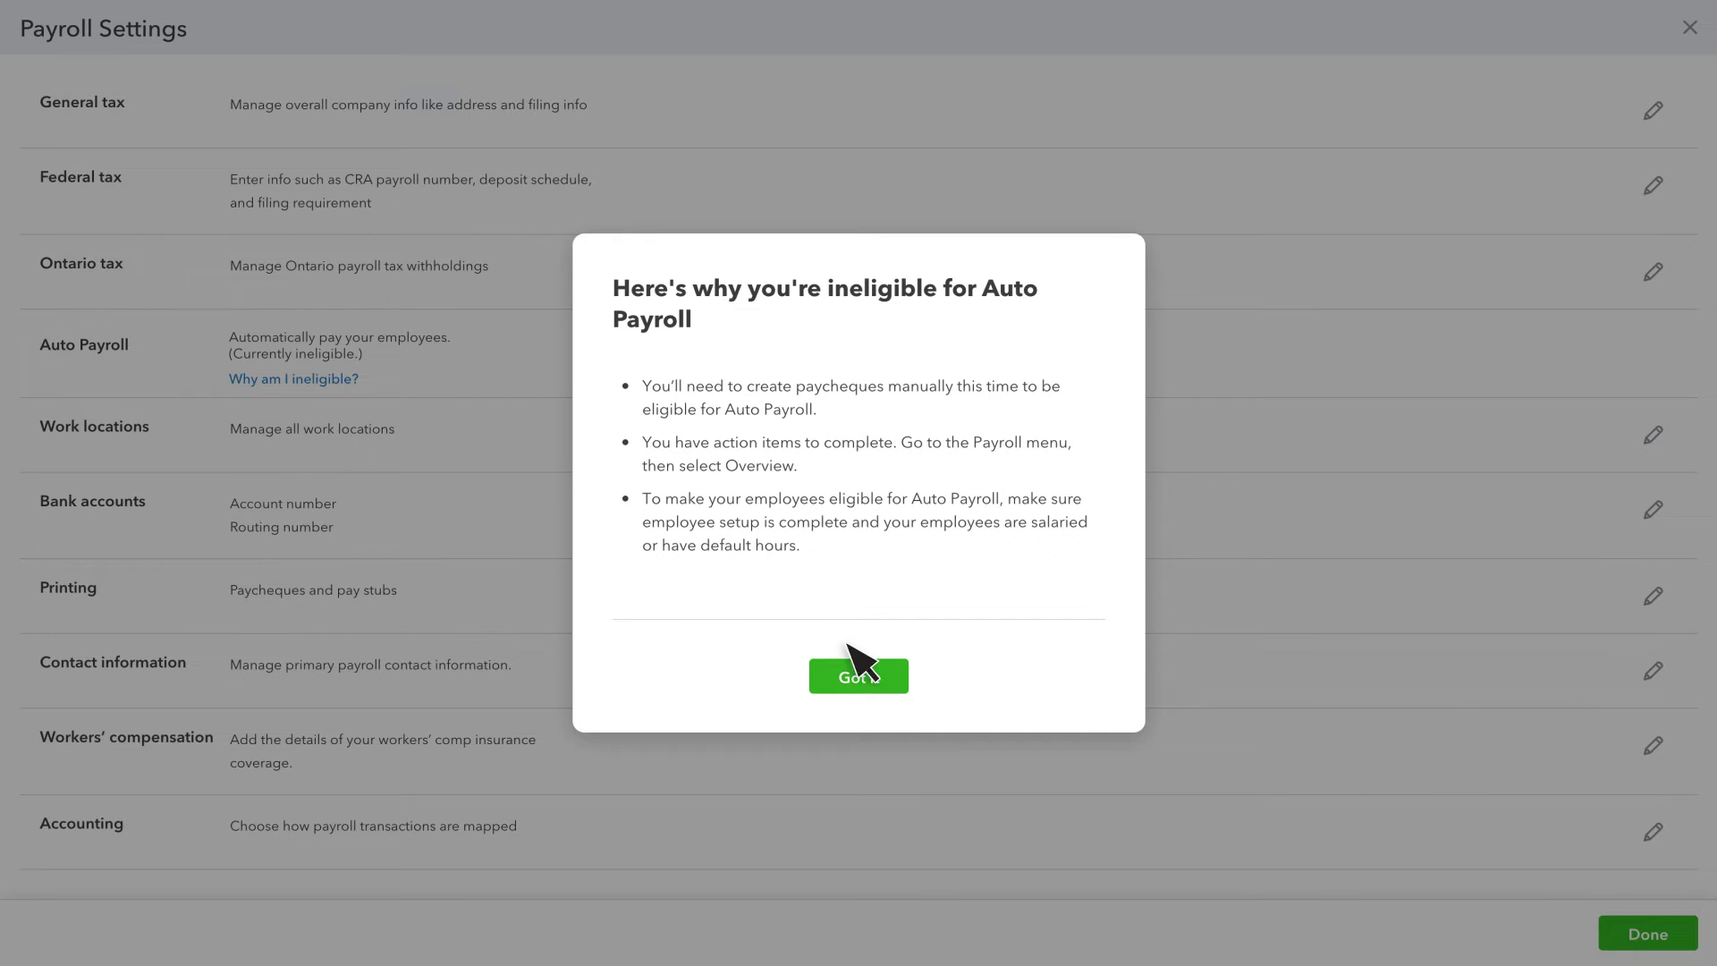
Dismiss the ineligibility notice and enroll the second listed employee in Auto Payroll
{"action": "left_click", "coordinate": [858, 677]}
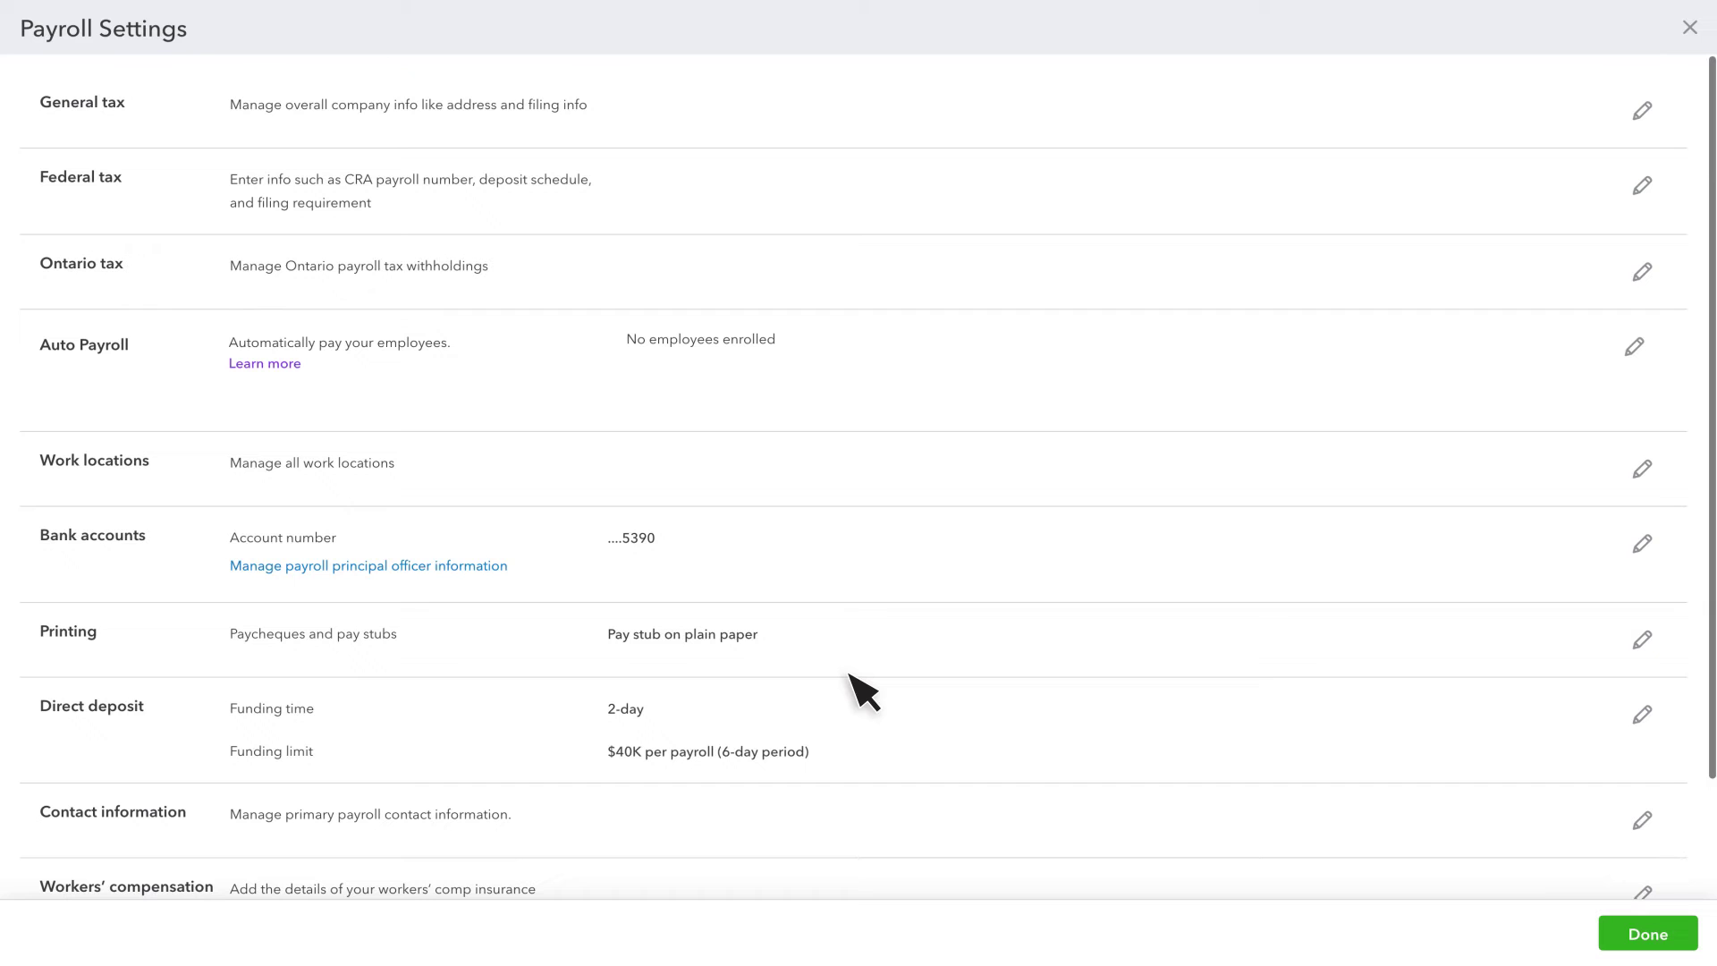
{"action": "left_click", "coordinate": [1634, 347]}
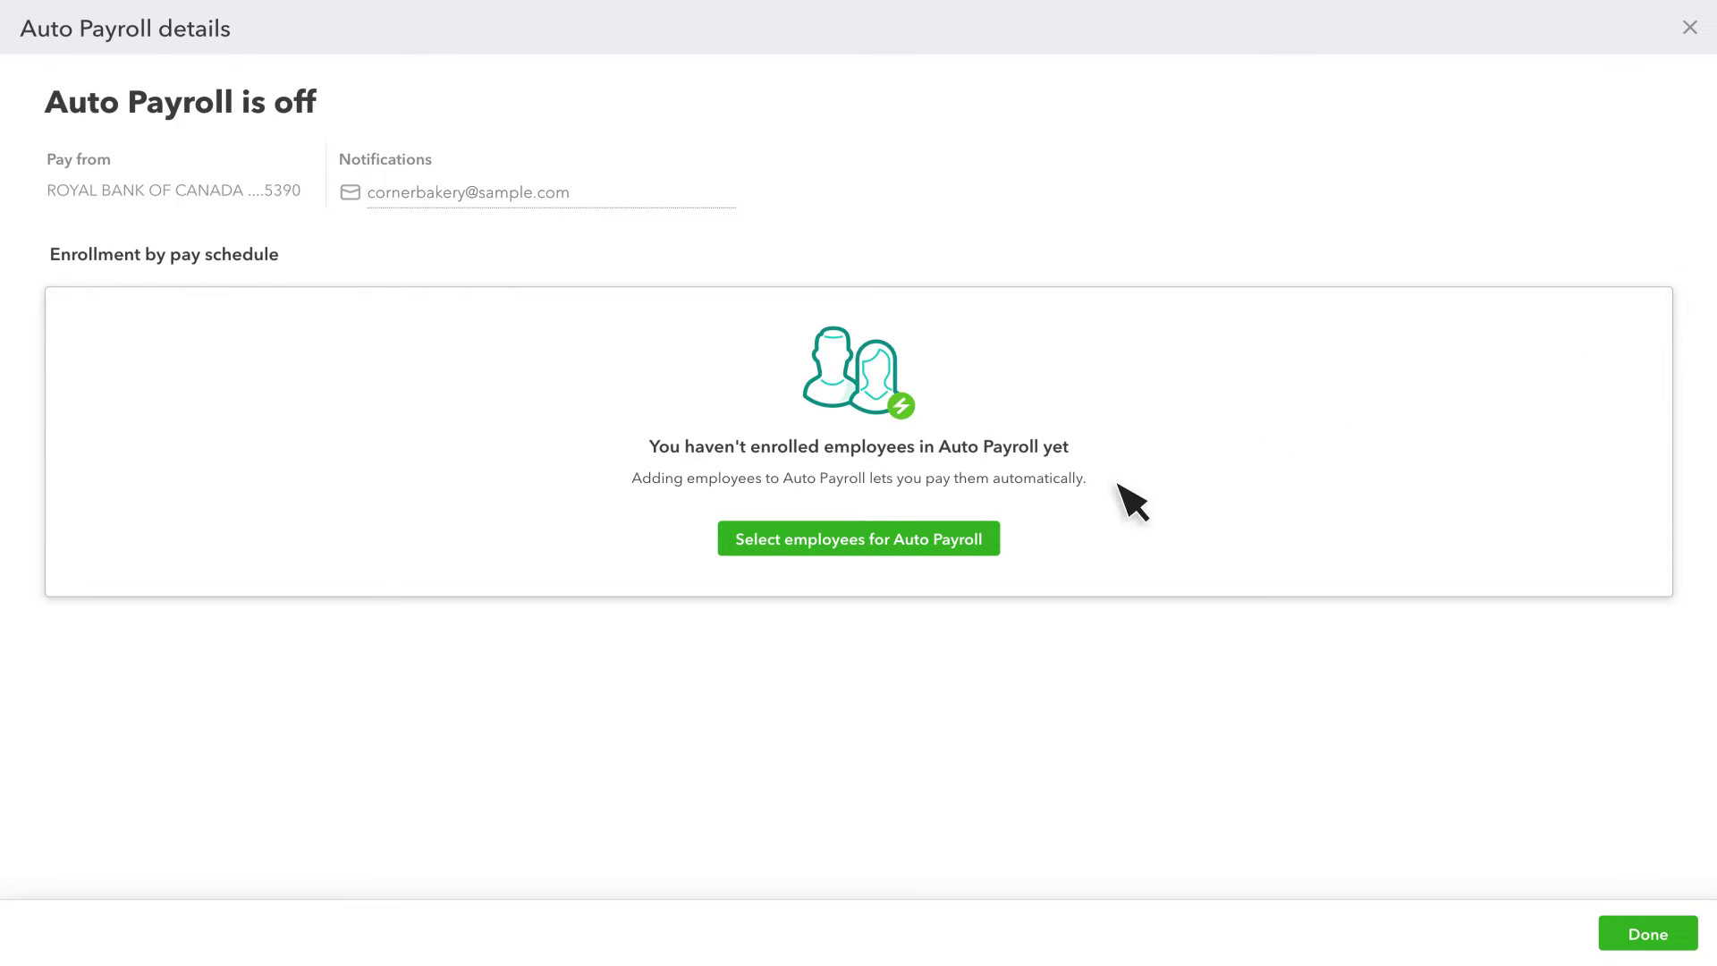
{"action": "left_click", "coordinate": [907, 542]}
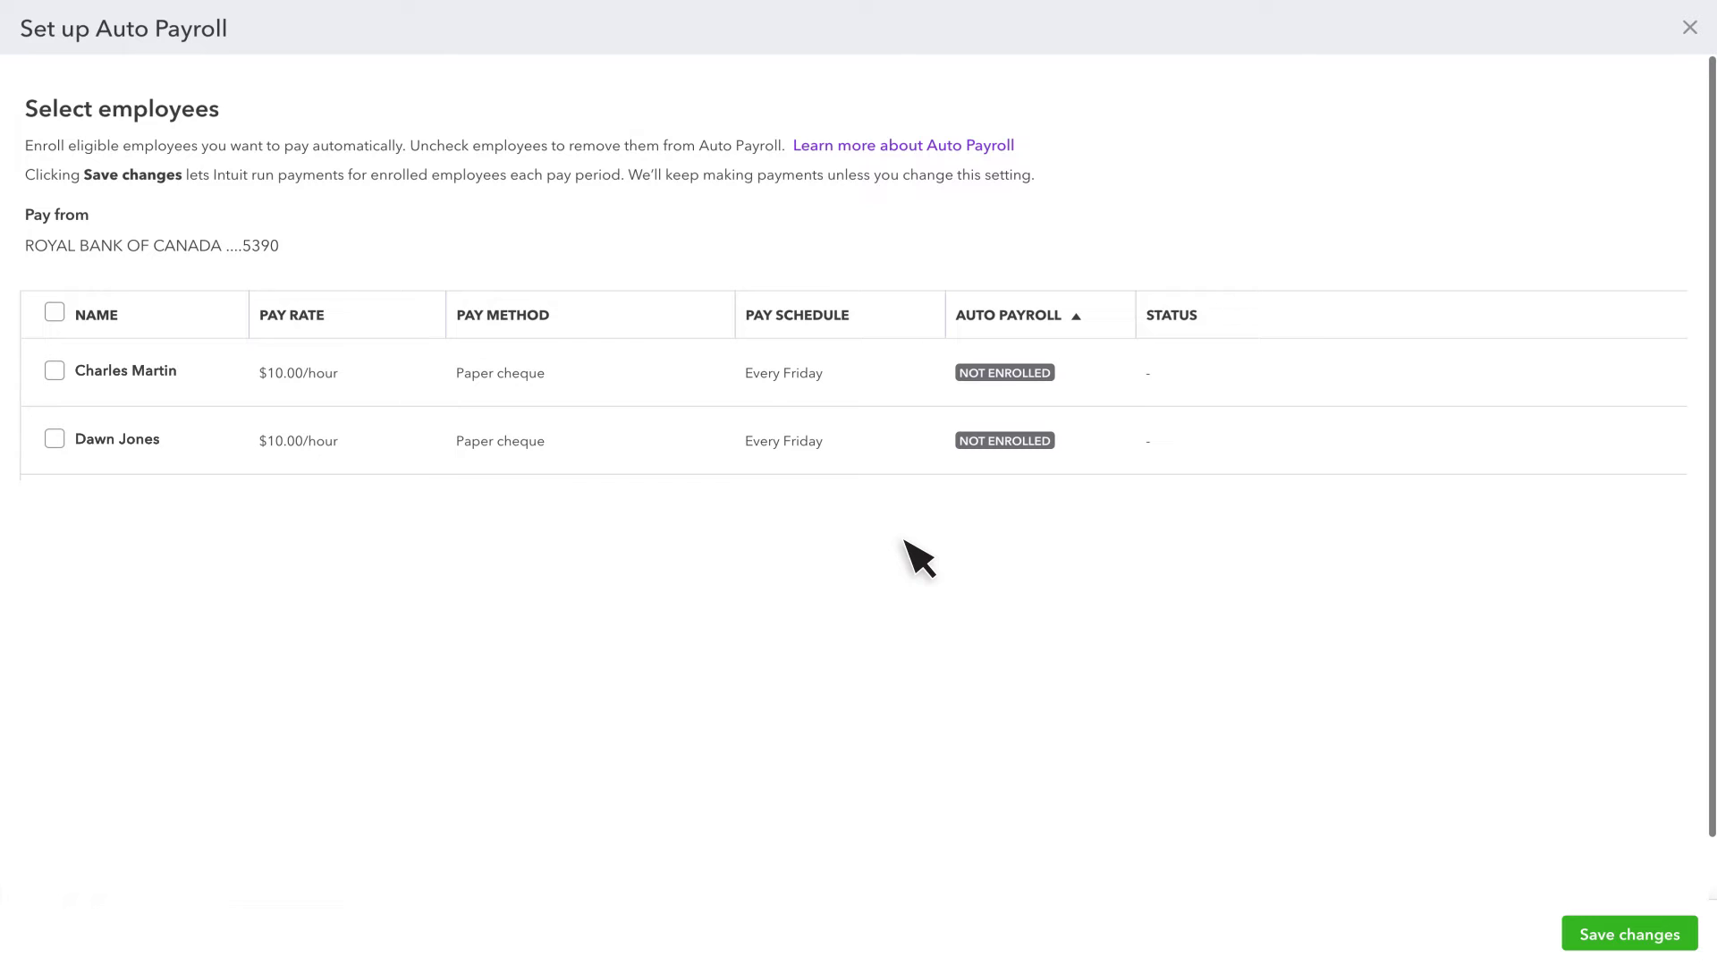
{"action": "left_click", "coordinate": [54, 440]}
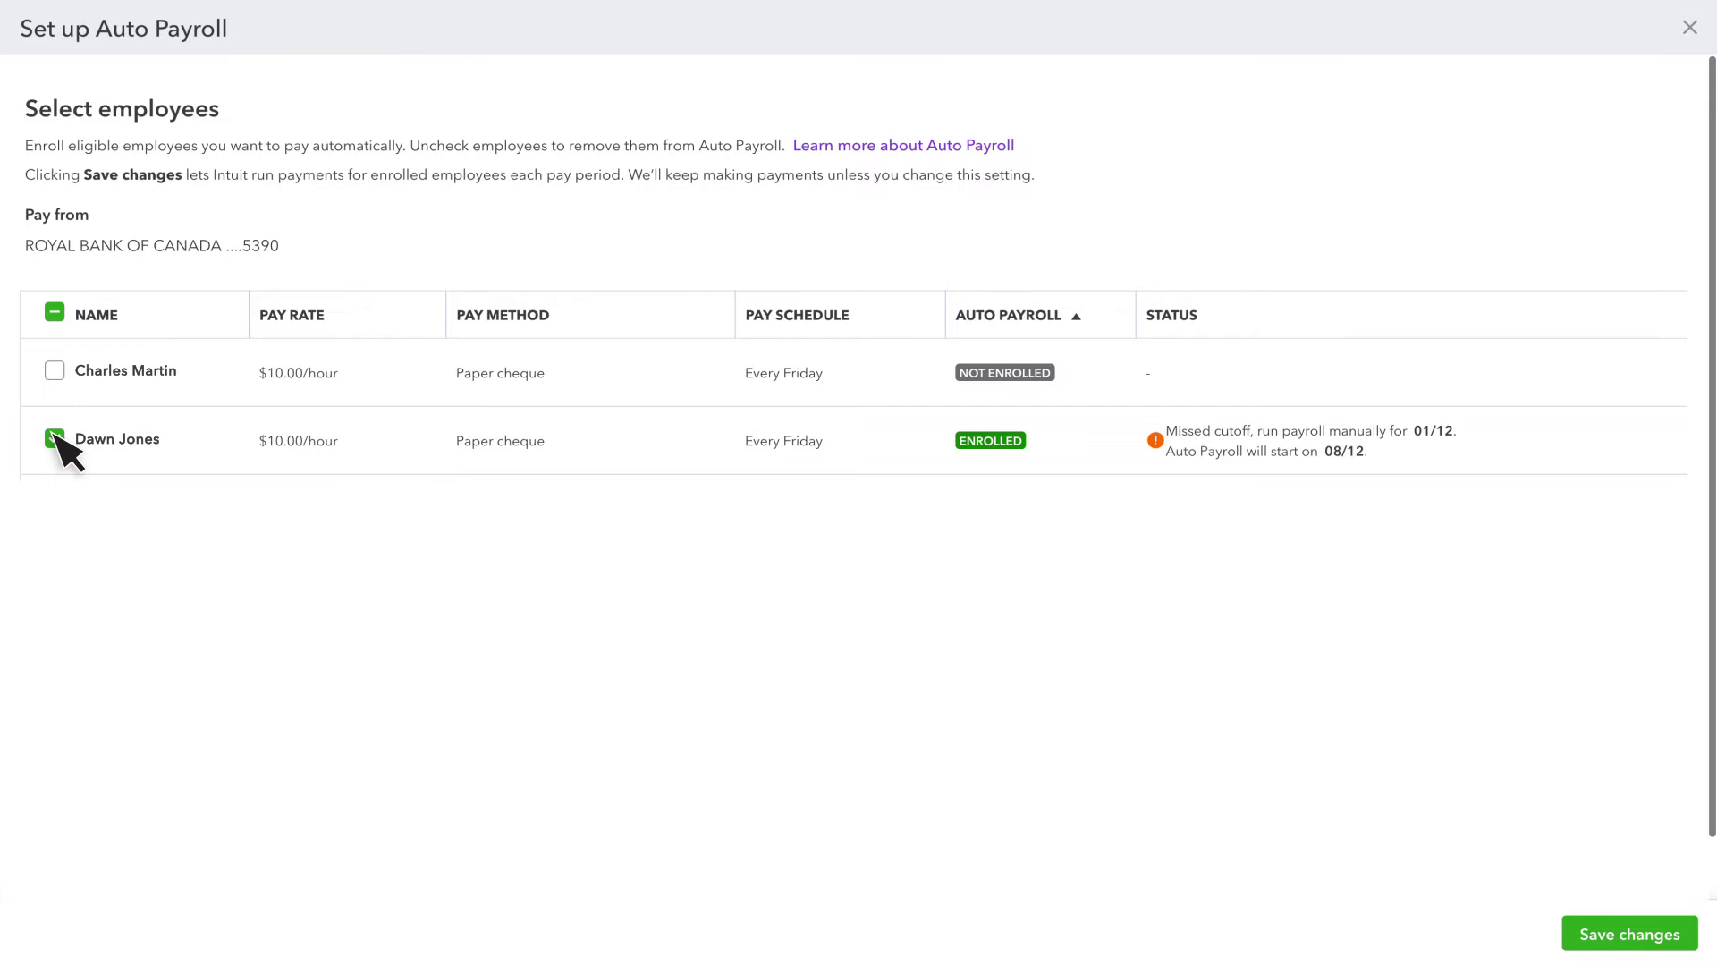
{"action": "left_click", "coordinate": [1610, 934]}
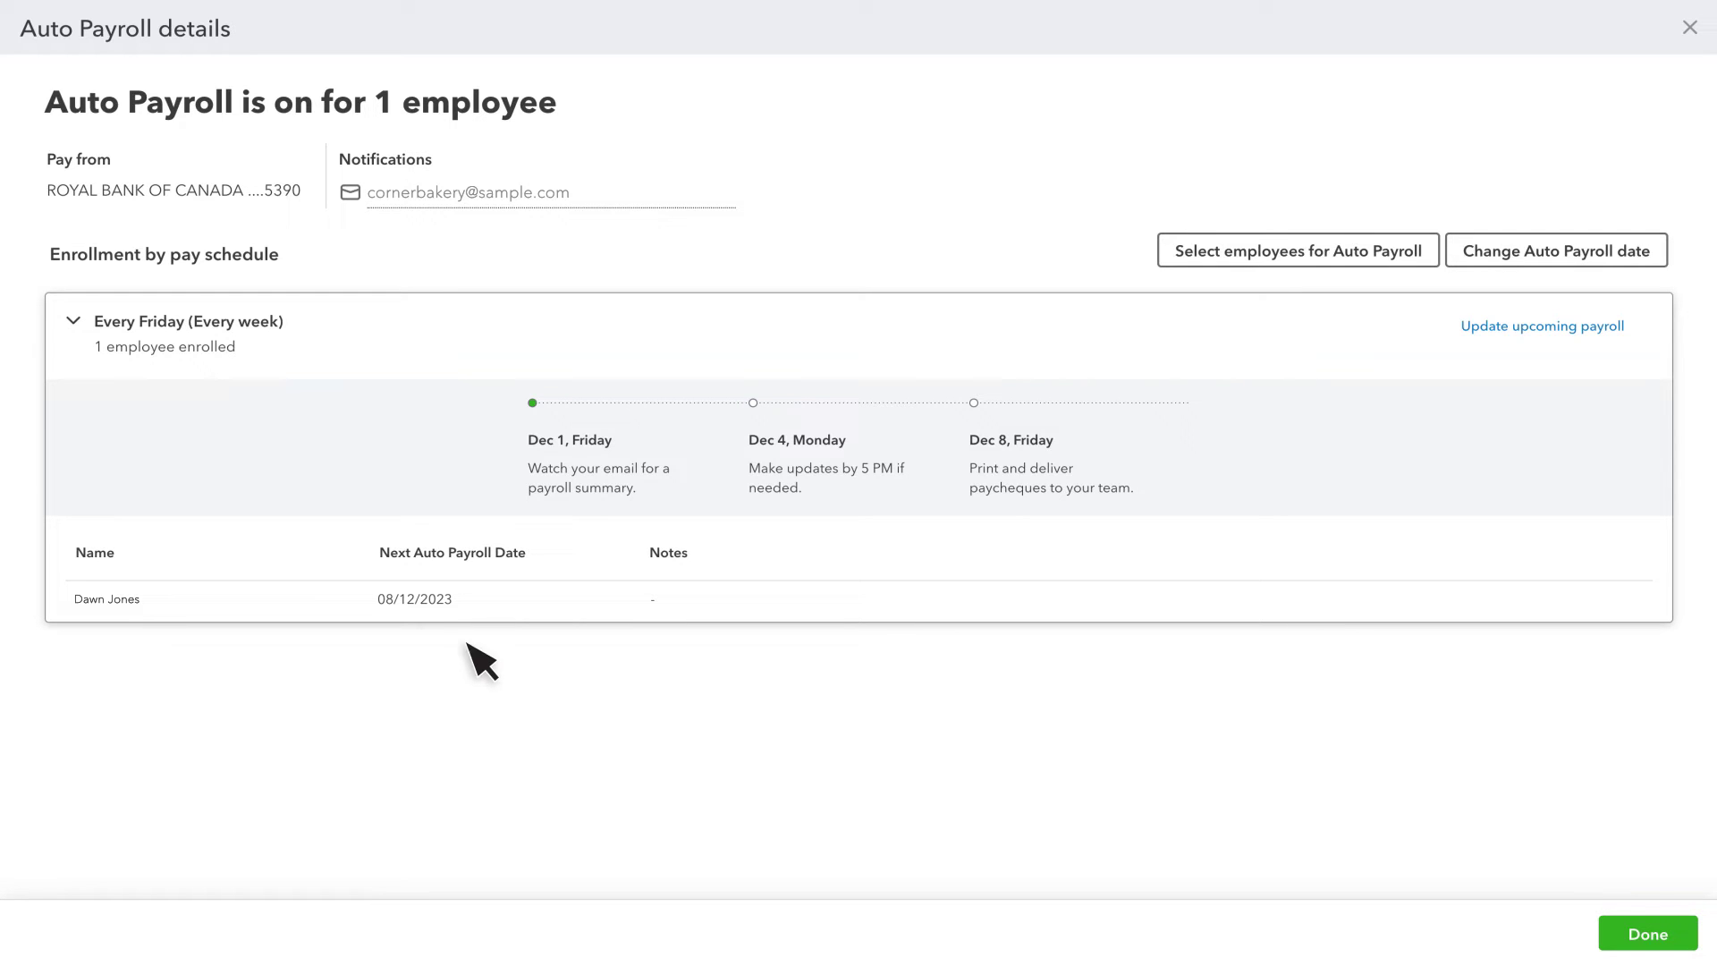
Close the Auto Payroll details to return to Payroll Settings
{"action": "left_click", "coordinate": [1648, 935]}
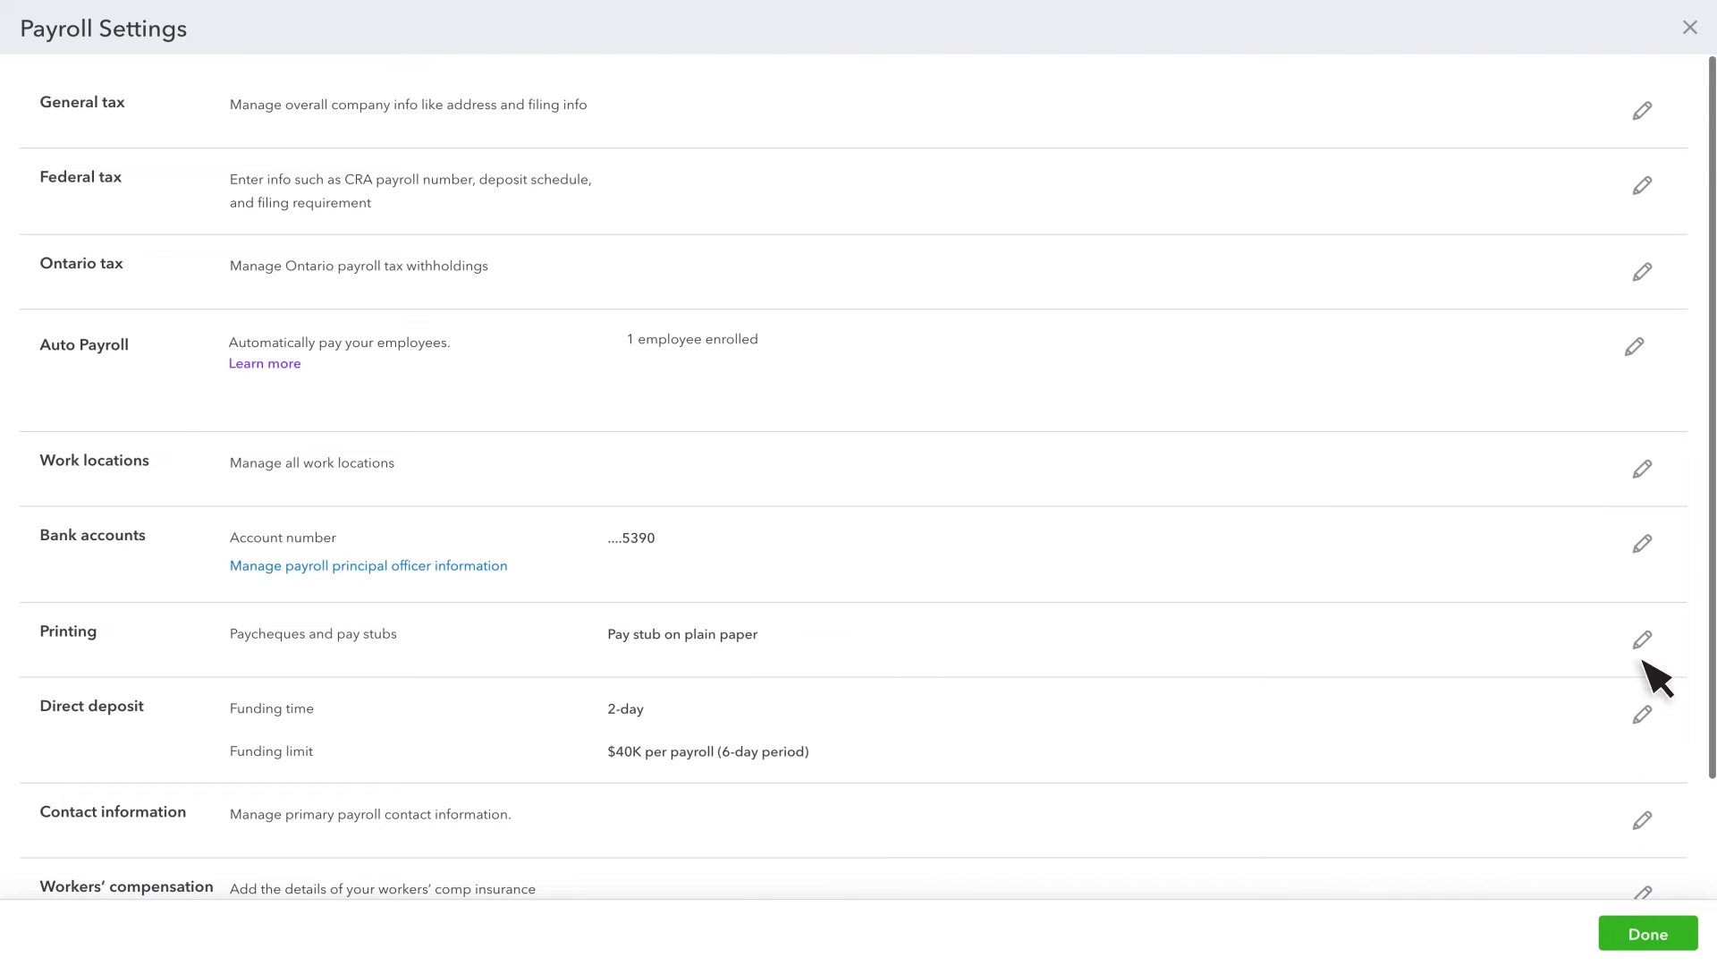
{"action": "left_click", "coordinate": [1634, 348]}
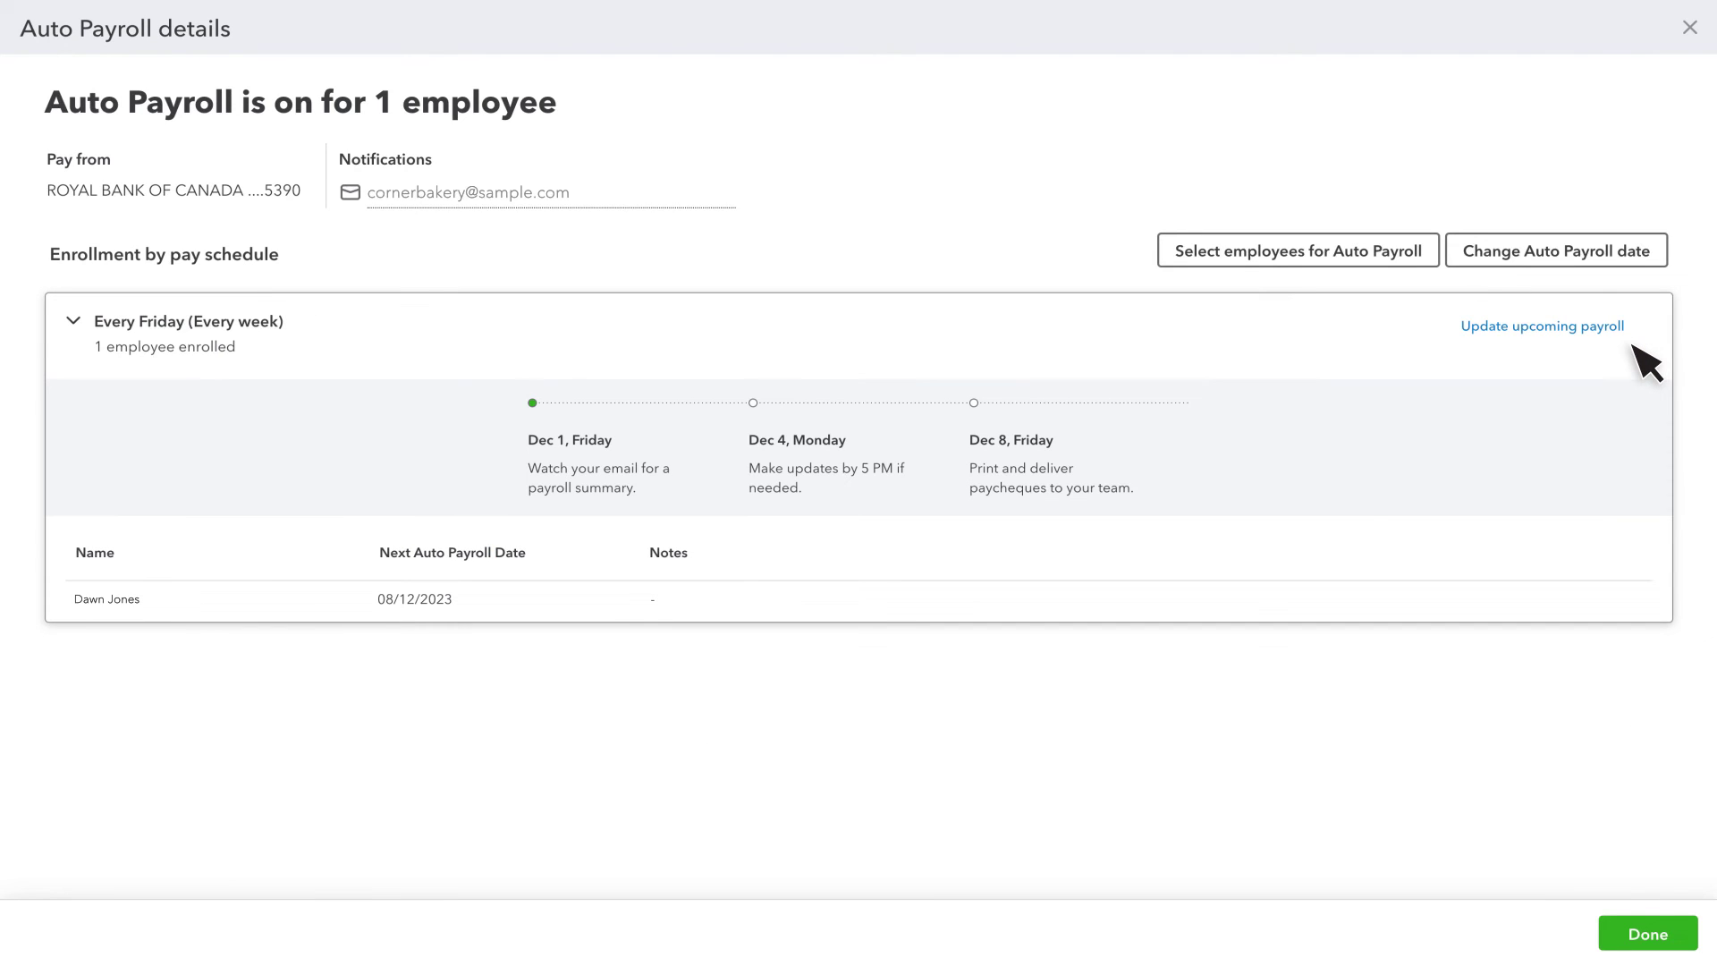
{"action": "left_click", "coordinate": [1571, 255]}
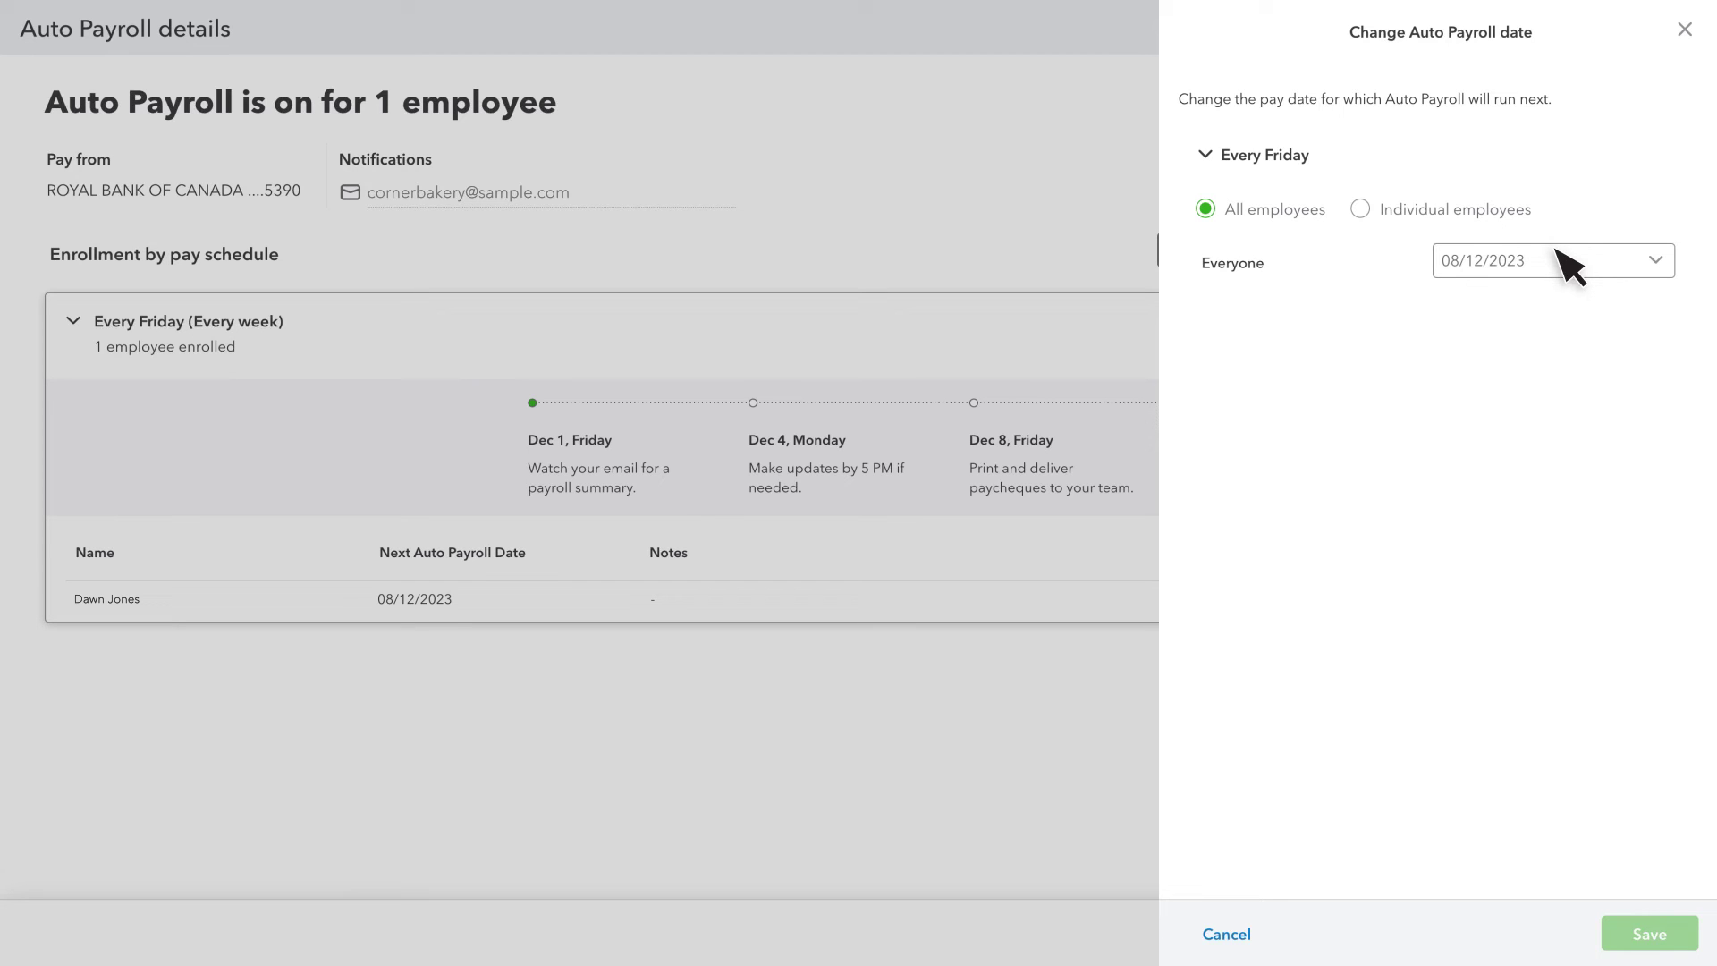
{"action": "left_click", "coordinate": [1361, 210]}
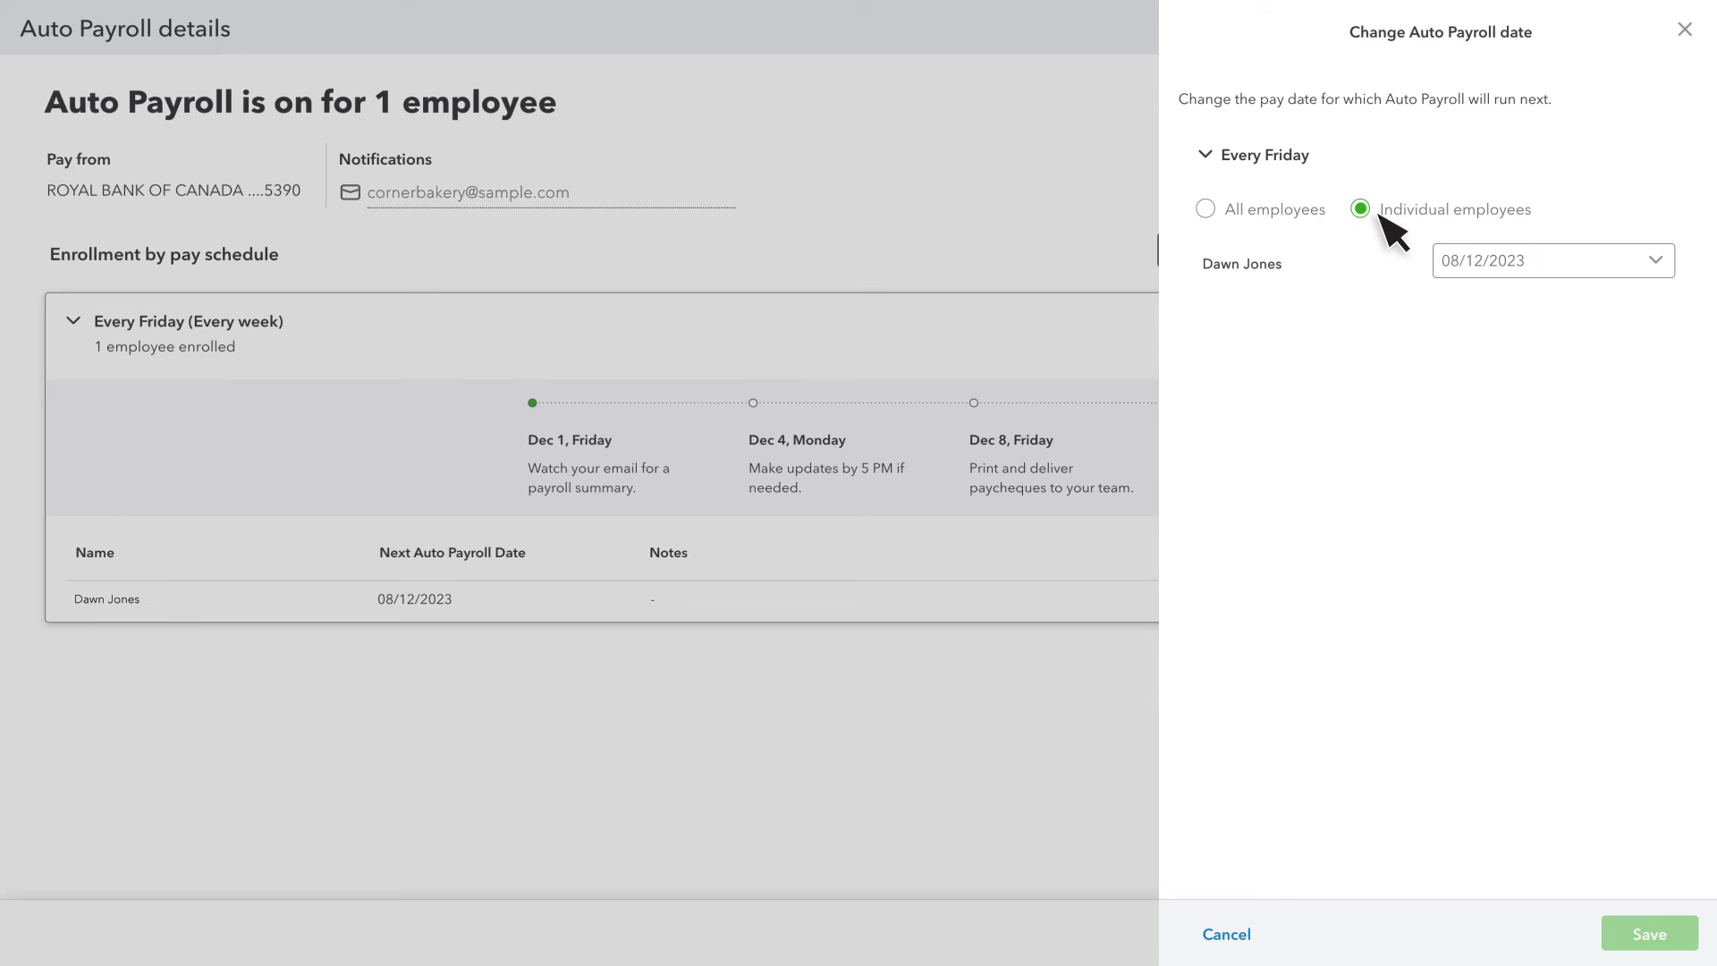
{"action": "left_click", "coordinate": [1502, 262]}
{"action": "left_click", "coordinate": [1506, 307]}
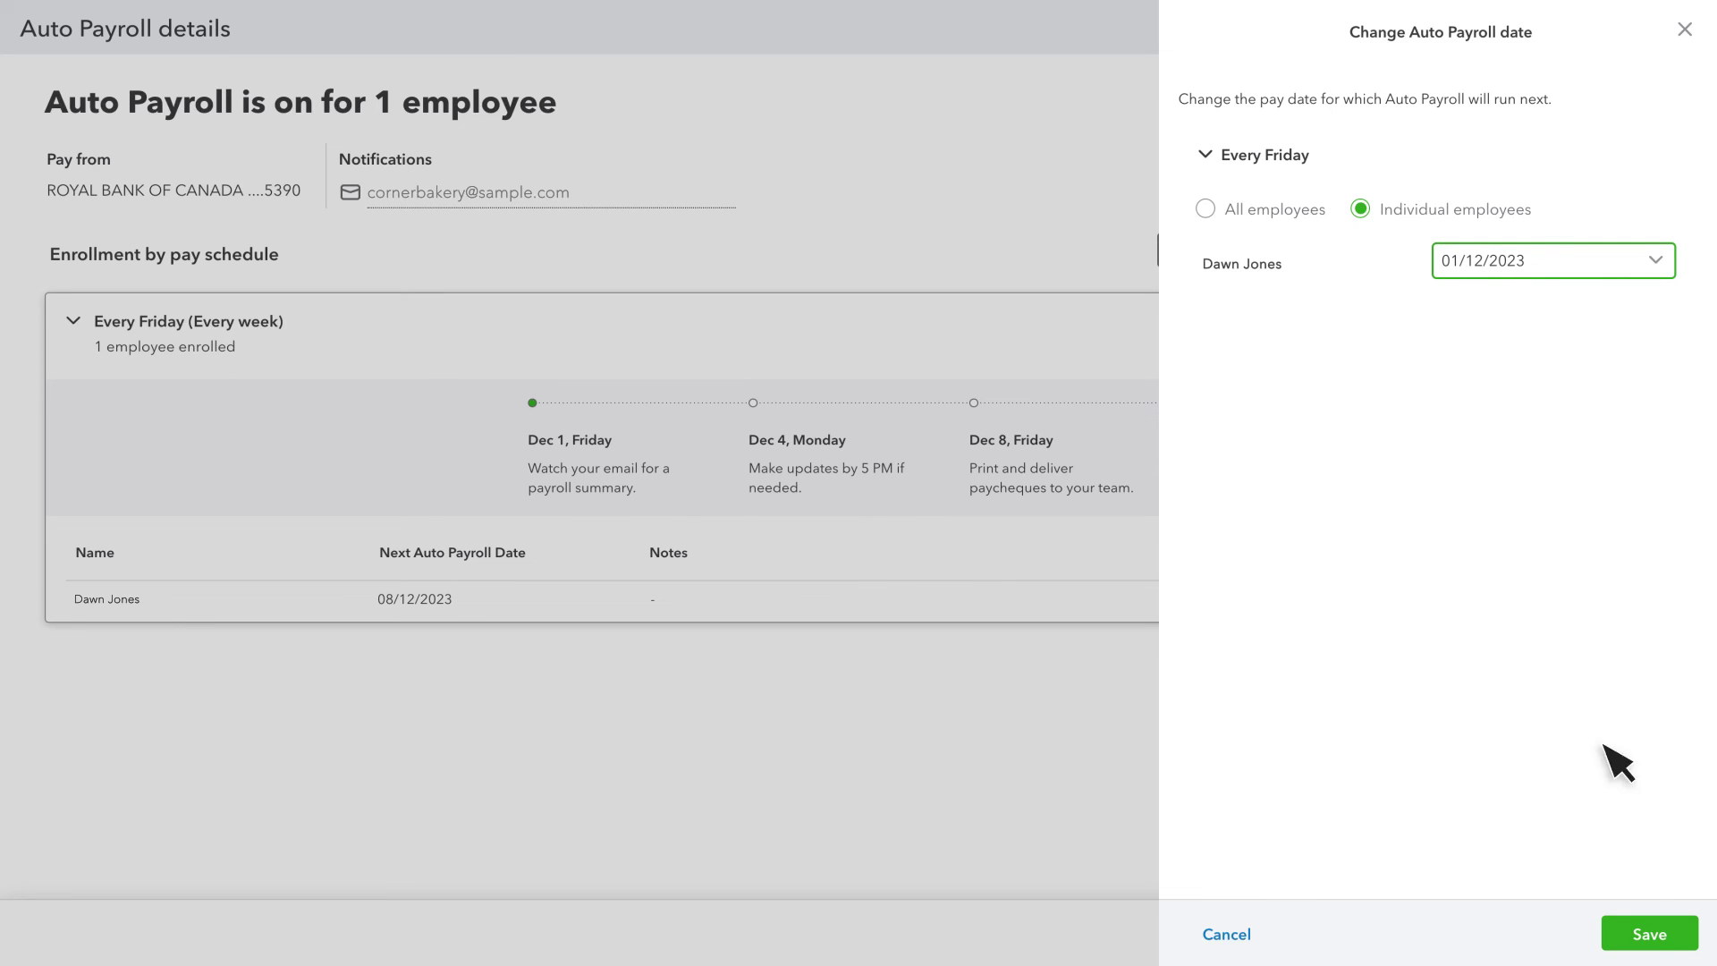
{"action": "left_click", "coordinate": [1650, 934]}
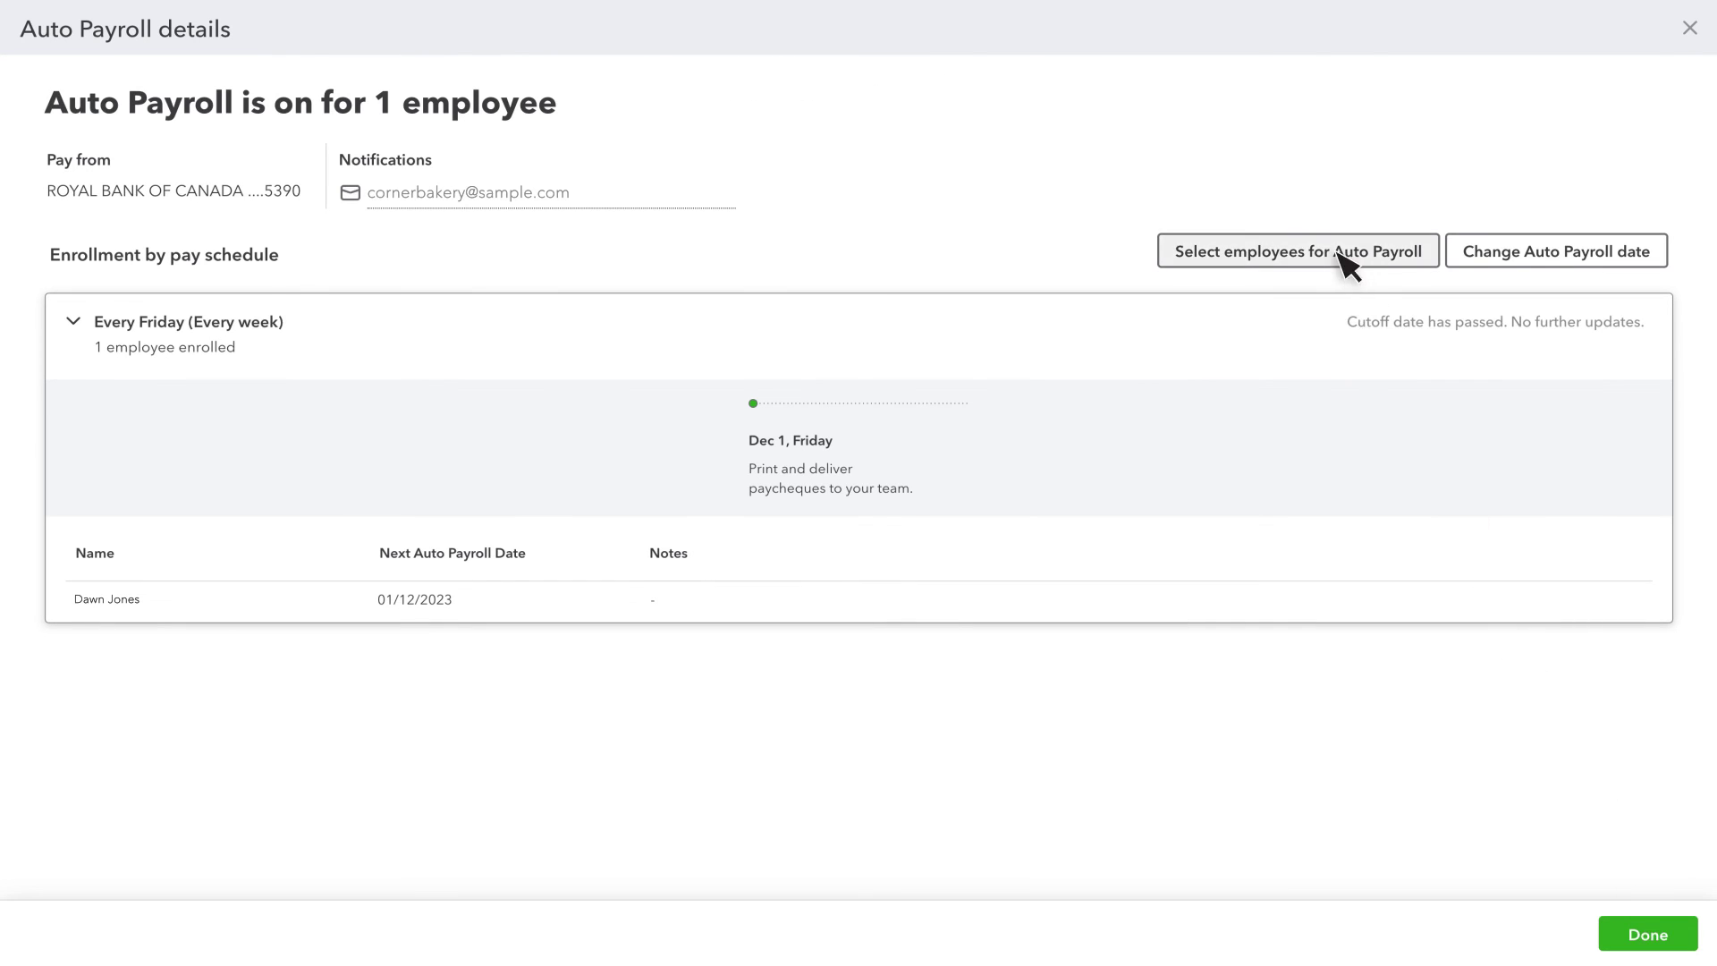
{"action": "left_click", "coordinate": [1296, 251]}
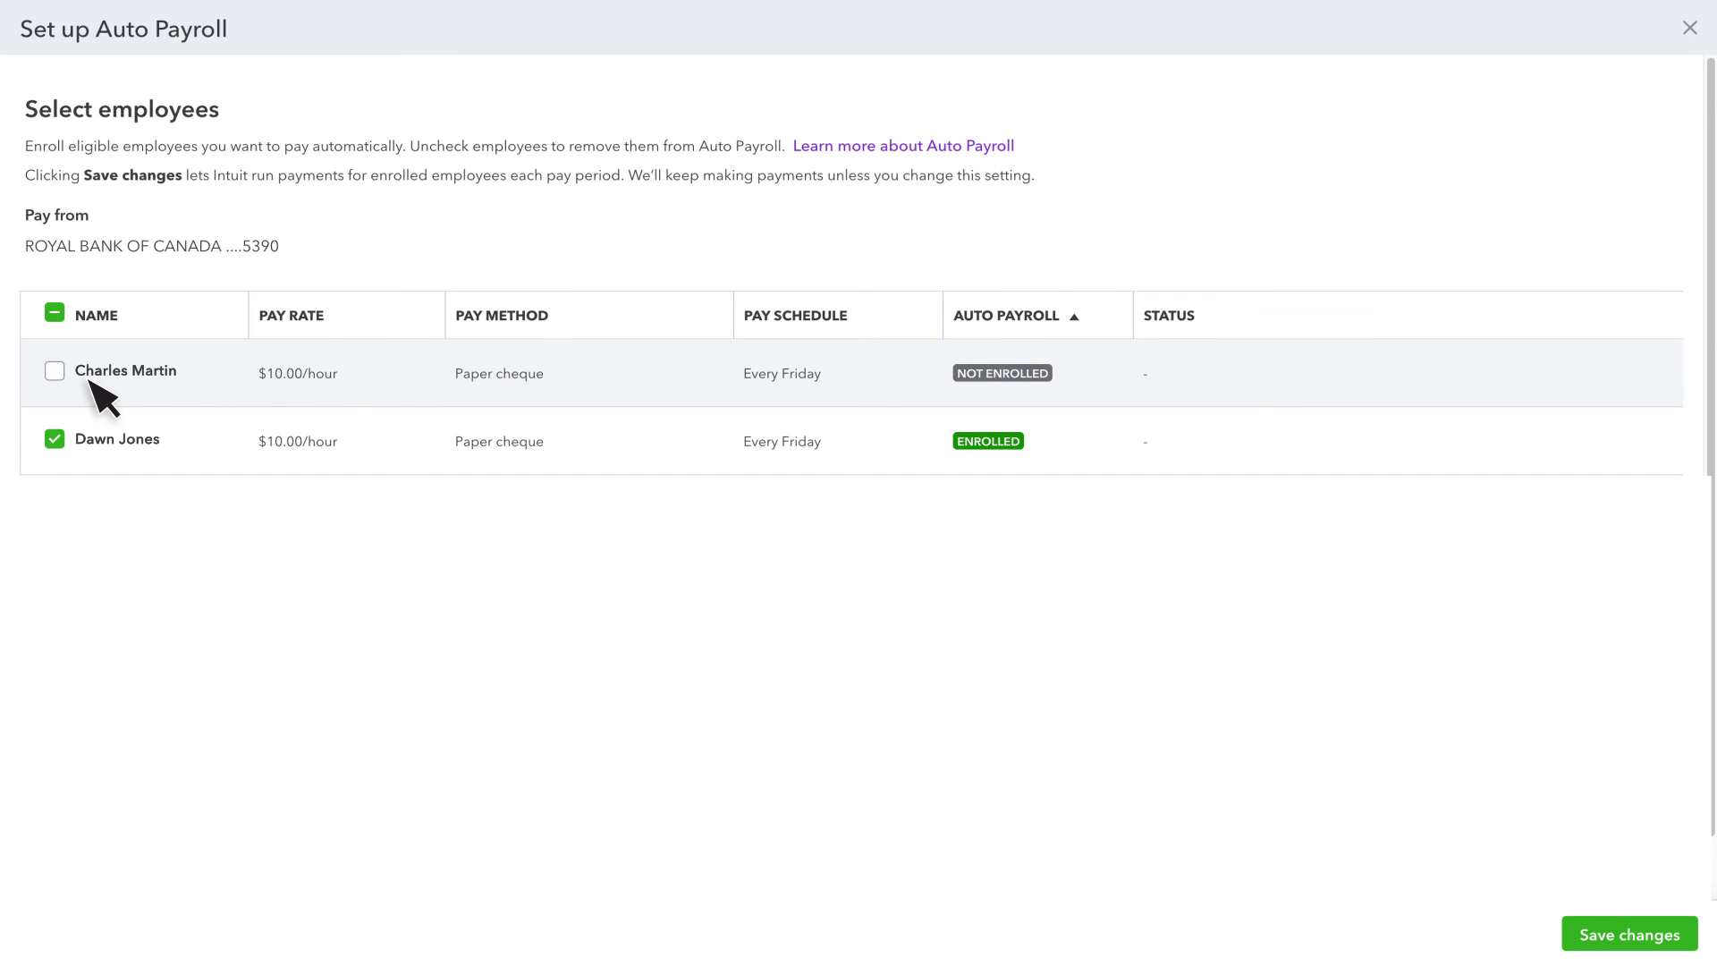
{"action": "left_click", "coordinate": [54, 371]}
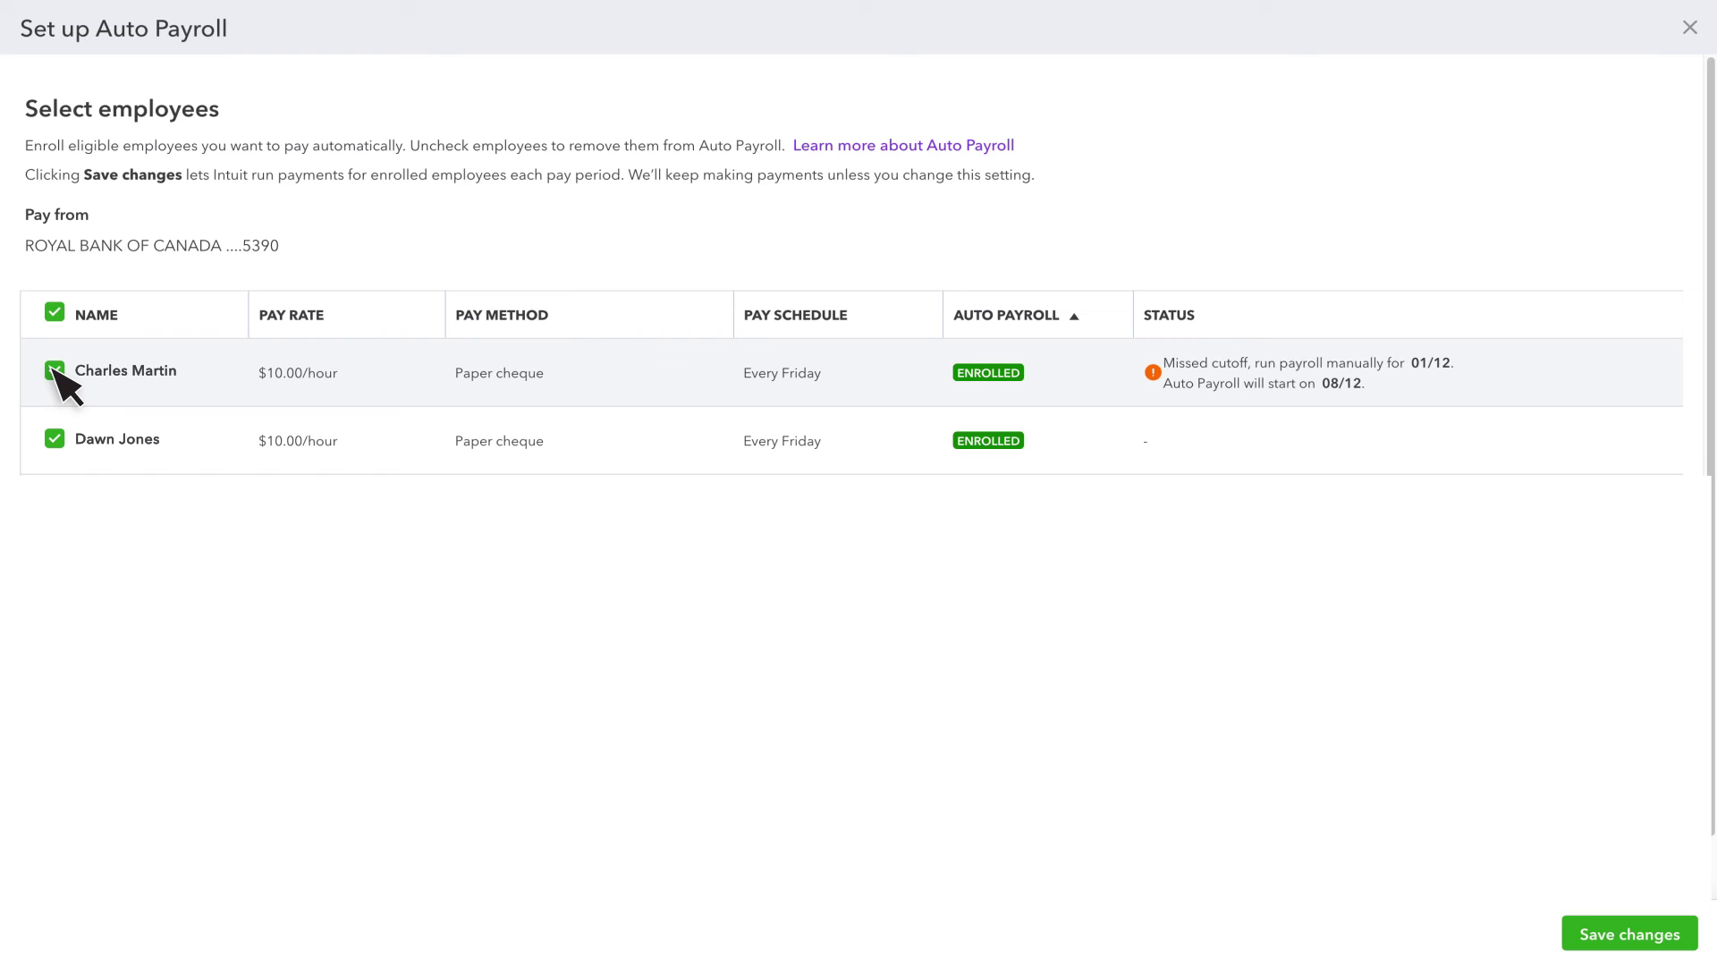
{"action": "left_click", "coordinate": [53, 370]}
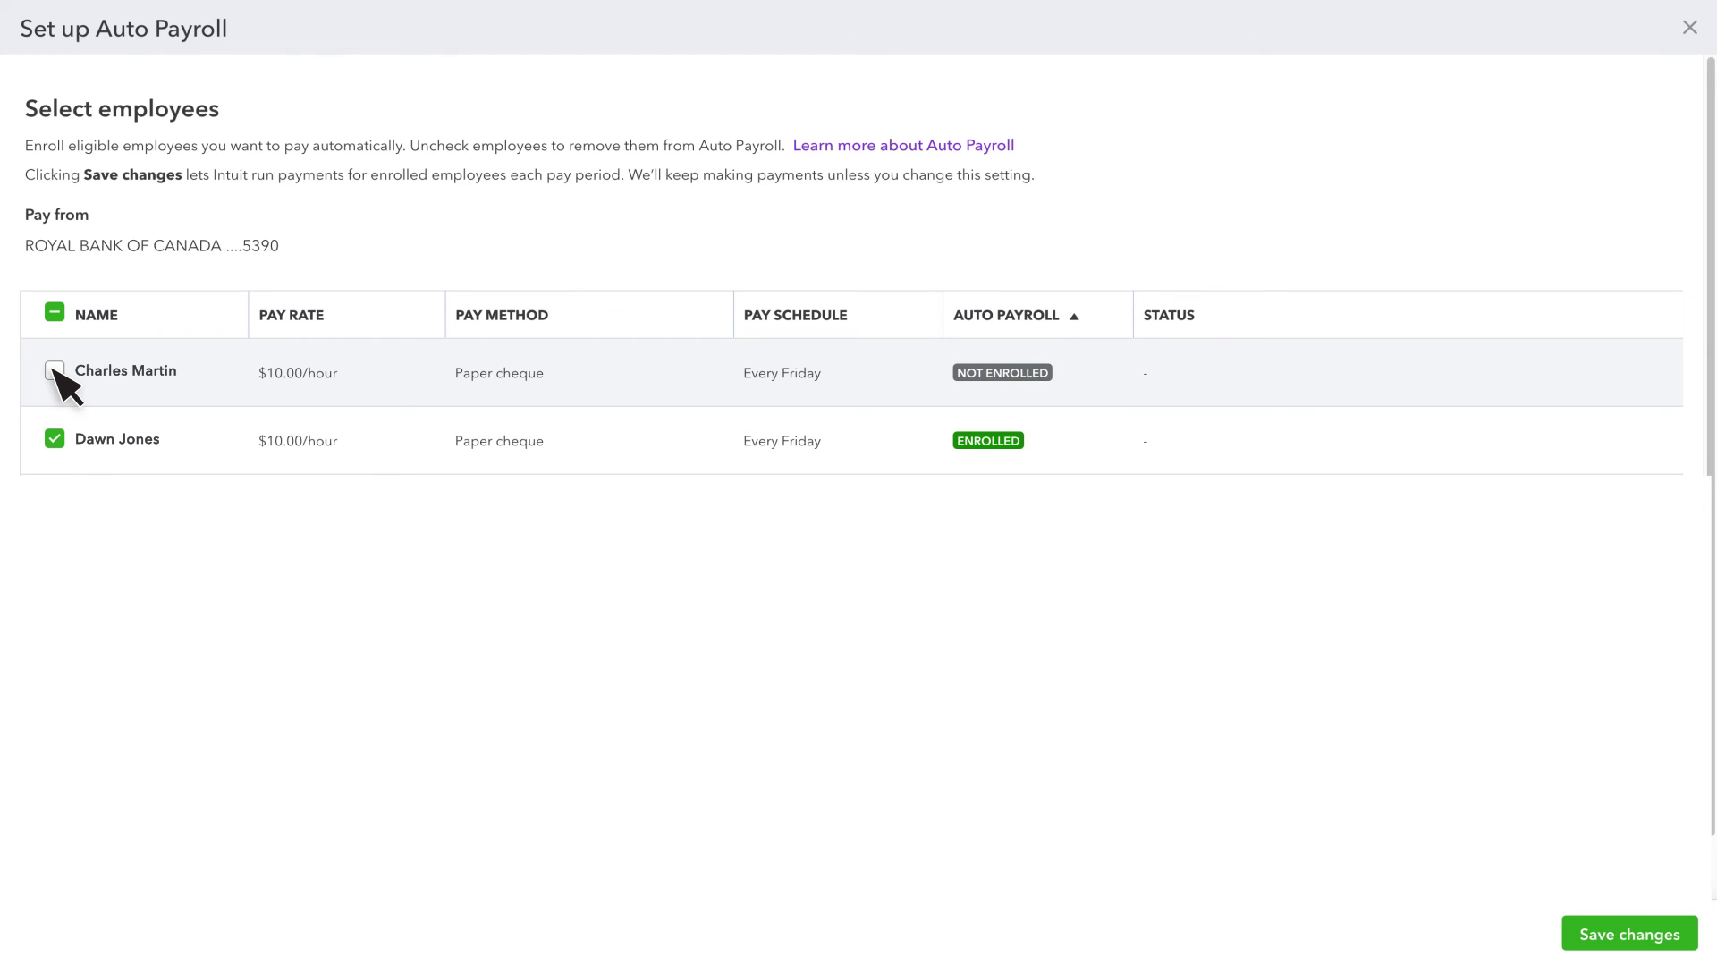
{"action": "left_click", "coordinate": [1606, 940]}
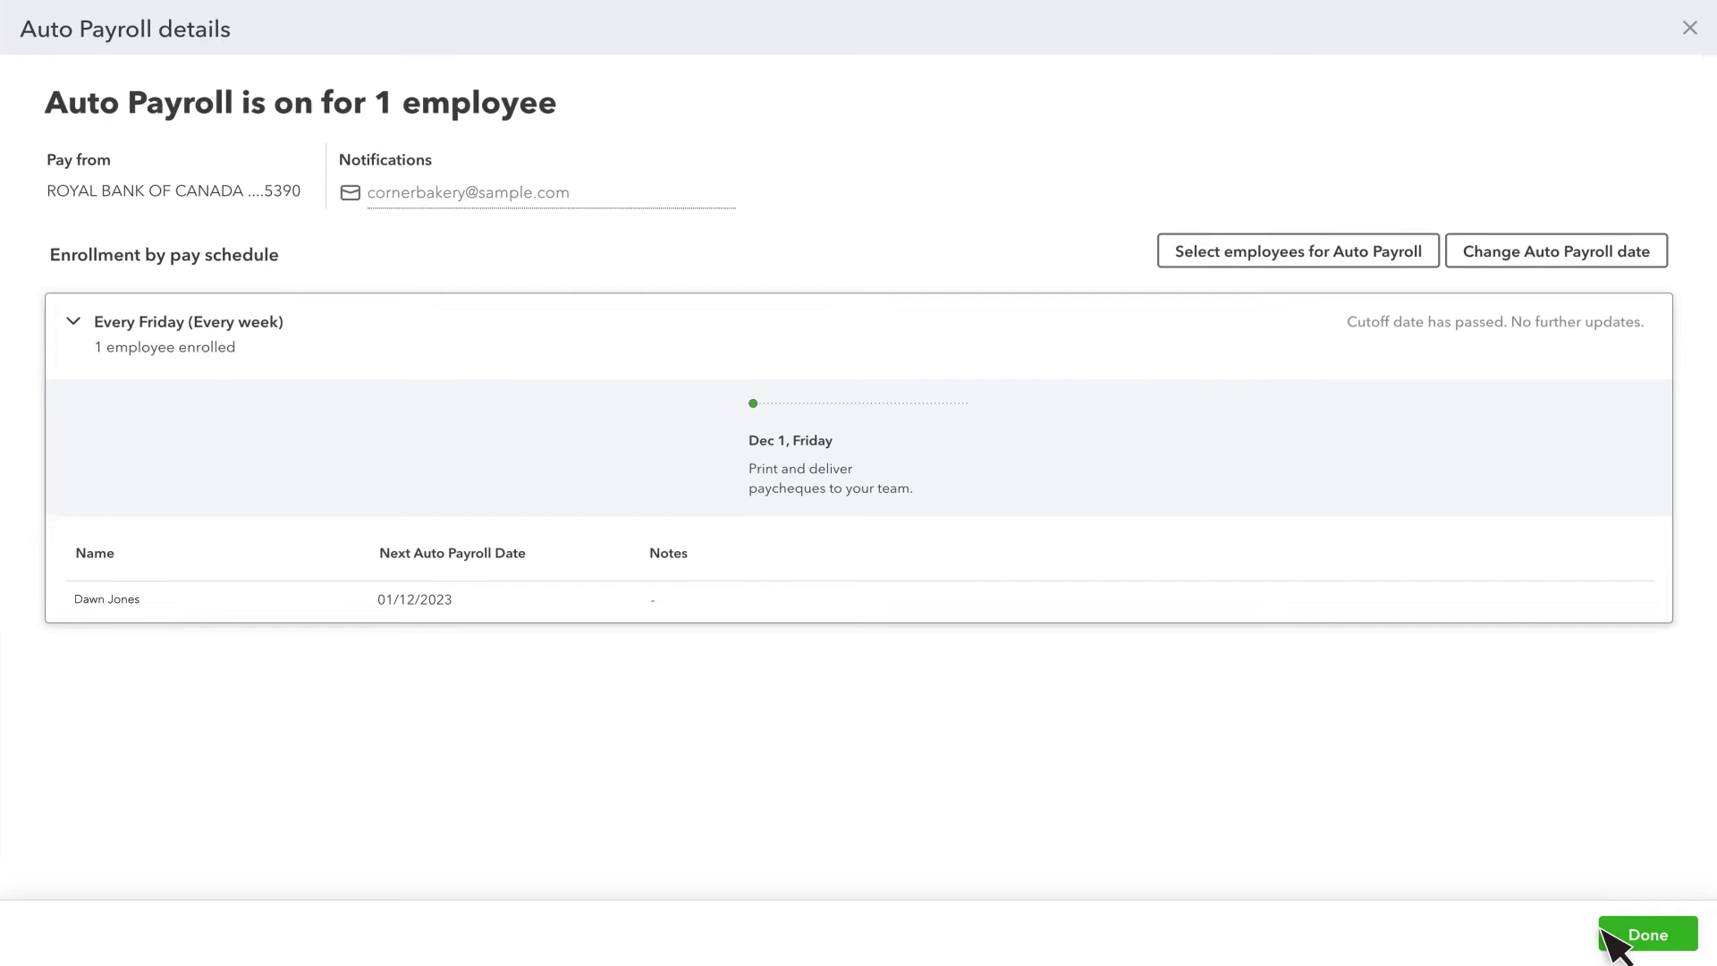